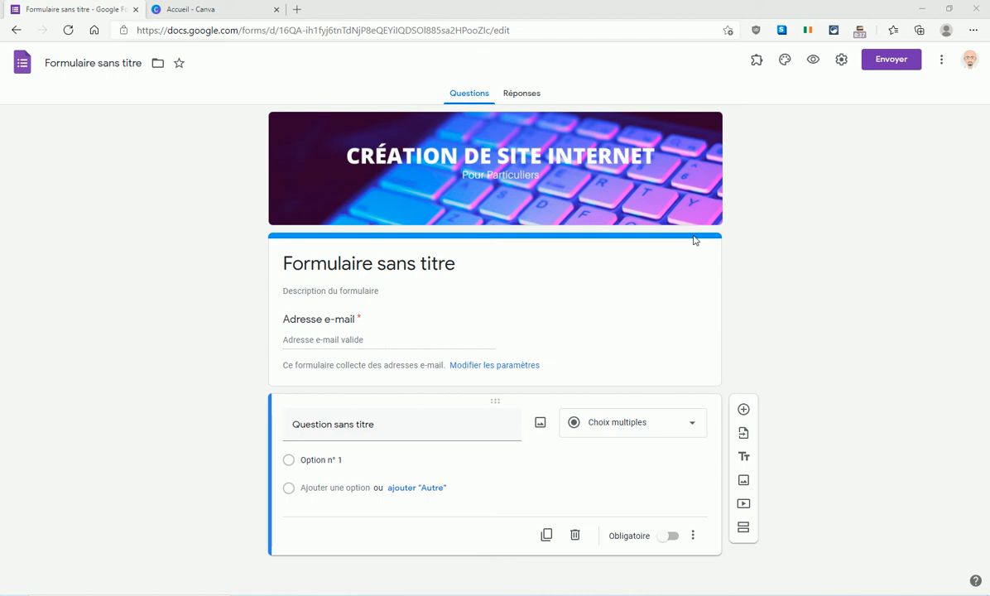
Switch to Canva and create a new blank design with a custom size of 1600 × 400 px.
{"action": "left_click", "coordinate": [224, 12]}
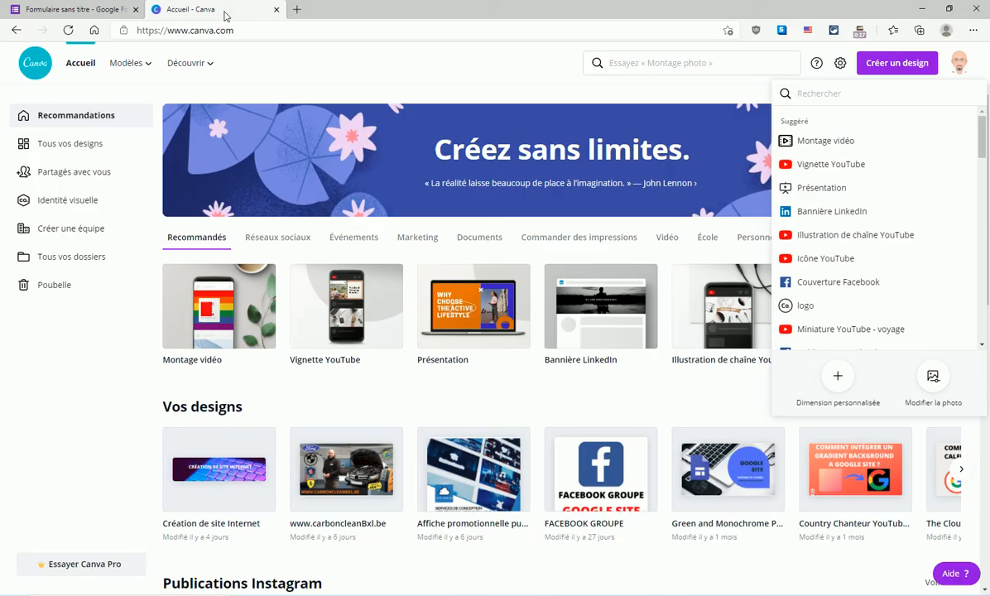
{"action": "left_click", "coordinate": [521, 63]}
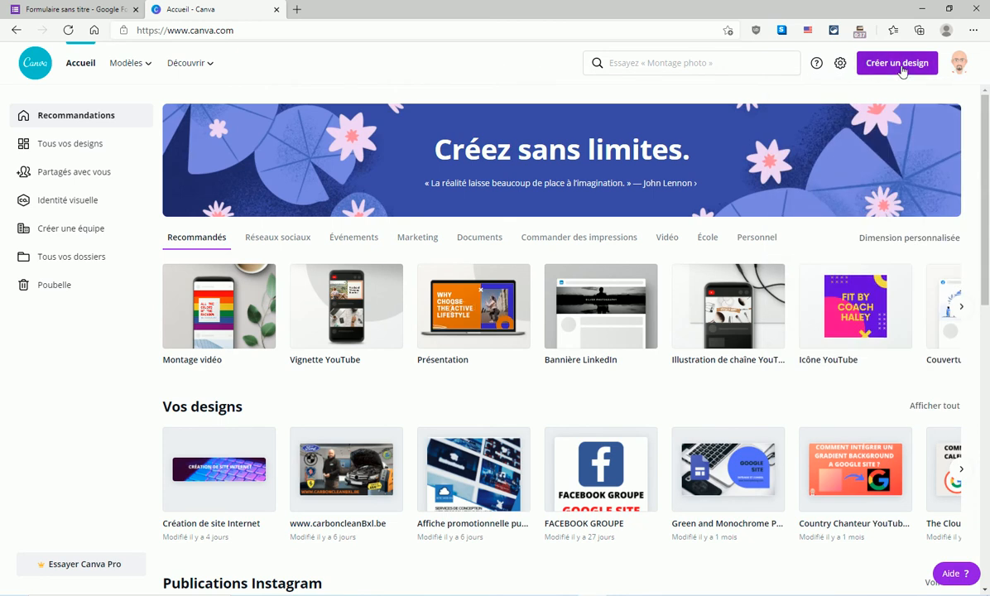
{"action": "left_click", "coordinate": [873, 64]}
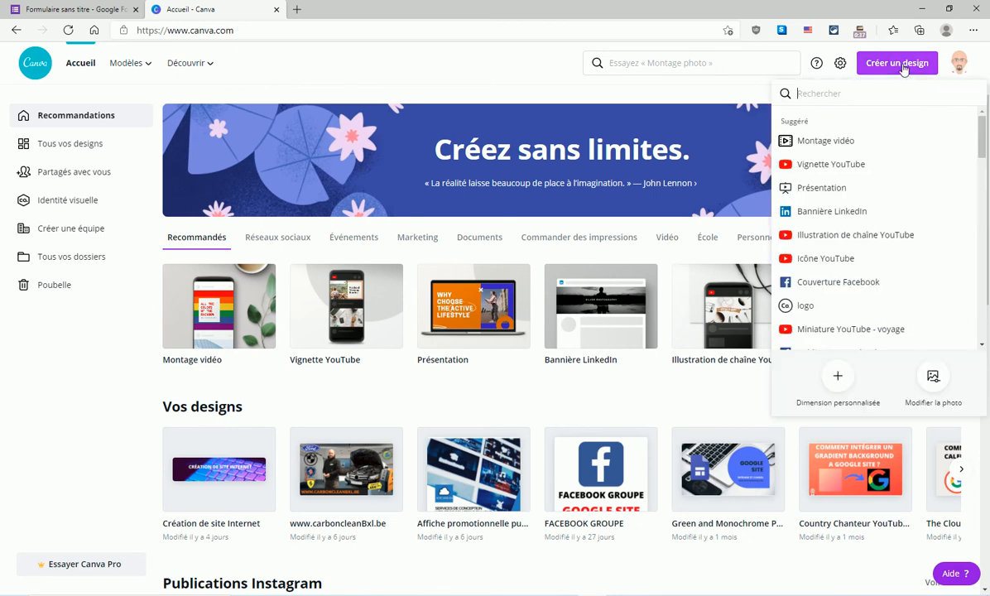
{"action": "left_click", "coordinate": [837, 377]}
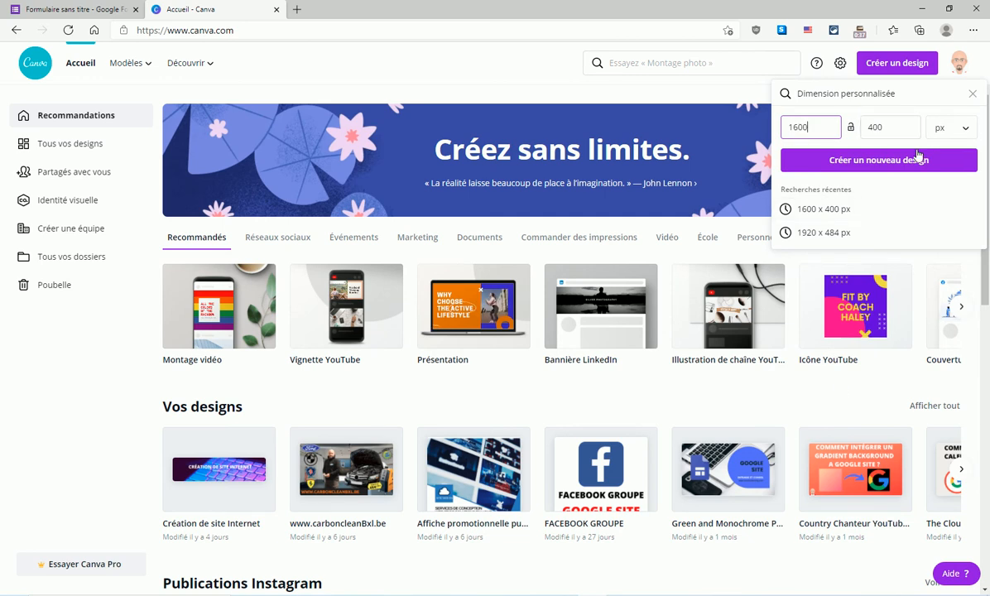
{"action": "left_click", "coordinate": [884, 163]}
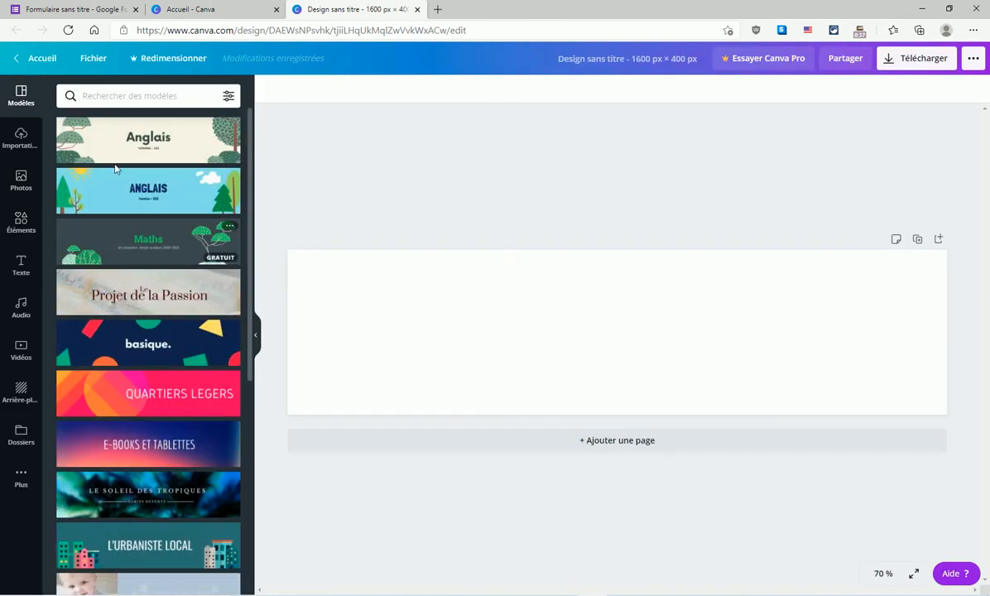
Search the templates for "informatique" and apply the SCIENCES banner with the planets and rocket to the blank page.
{"action": "scroll", "coordinate": [157, 435], "scroll_direction": "down", "scroll_amount": 3}
{"action": "scroll", "coordinate": [136, 181], "scroll_direction": "up", "scroll_amount": 3}
{"action": "left_click", "coordinate": [134, 96]}
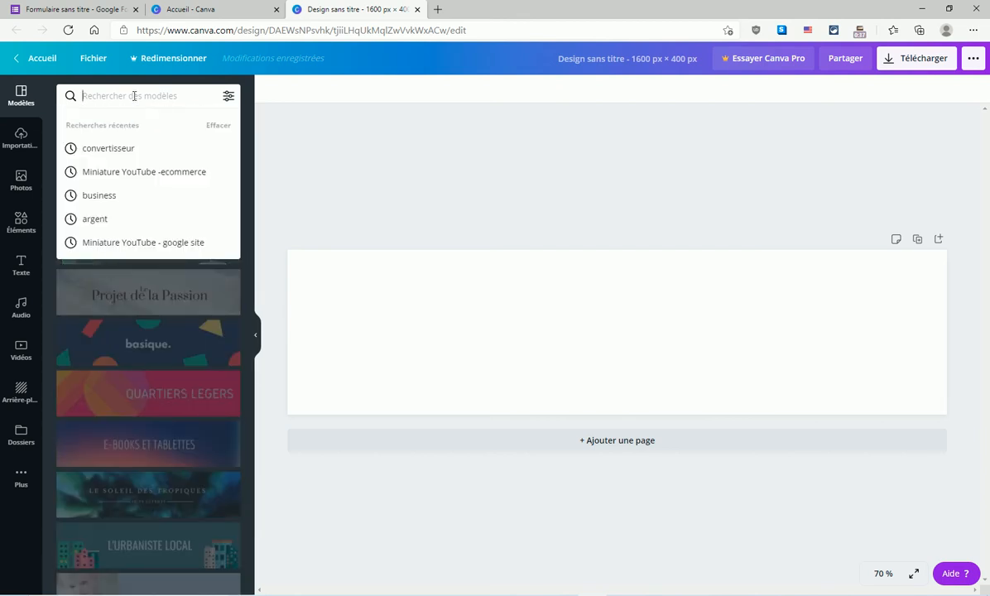
{"action": "type", "text": "informa"}
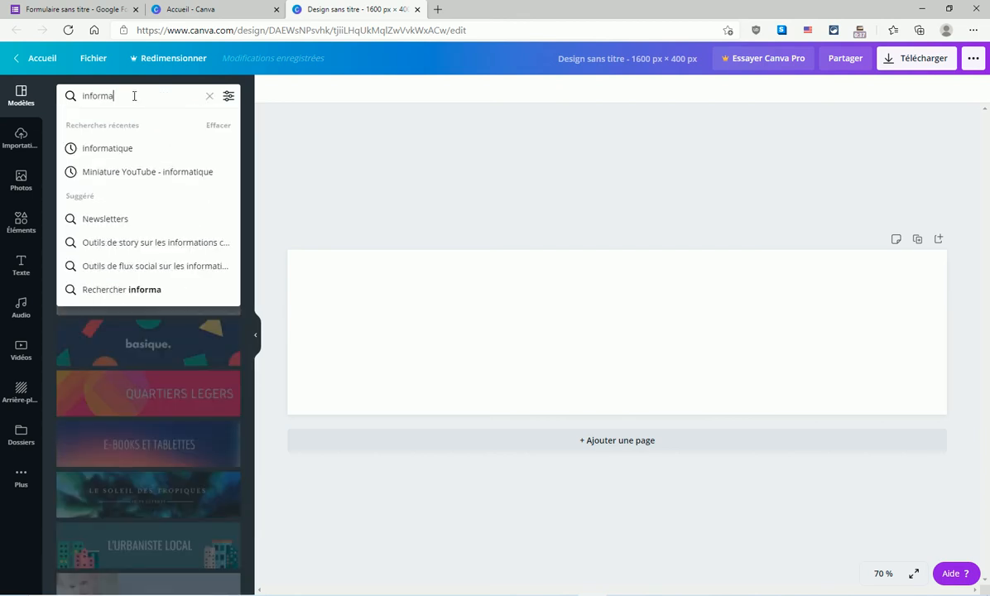
{"action": "type", "text": "tique"}
{"action": "key", "text": "Return"}
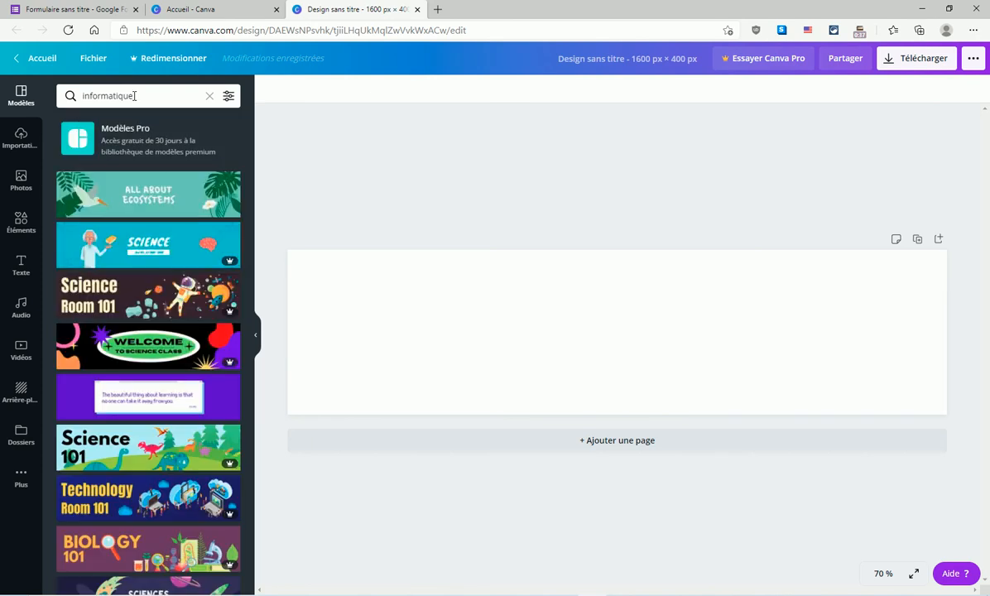
{"action": "scroll", "coordinate": [195, 335], "scroll_direction": "down", "scroll_amount": 1}
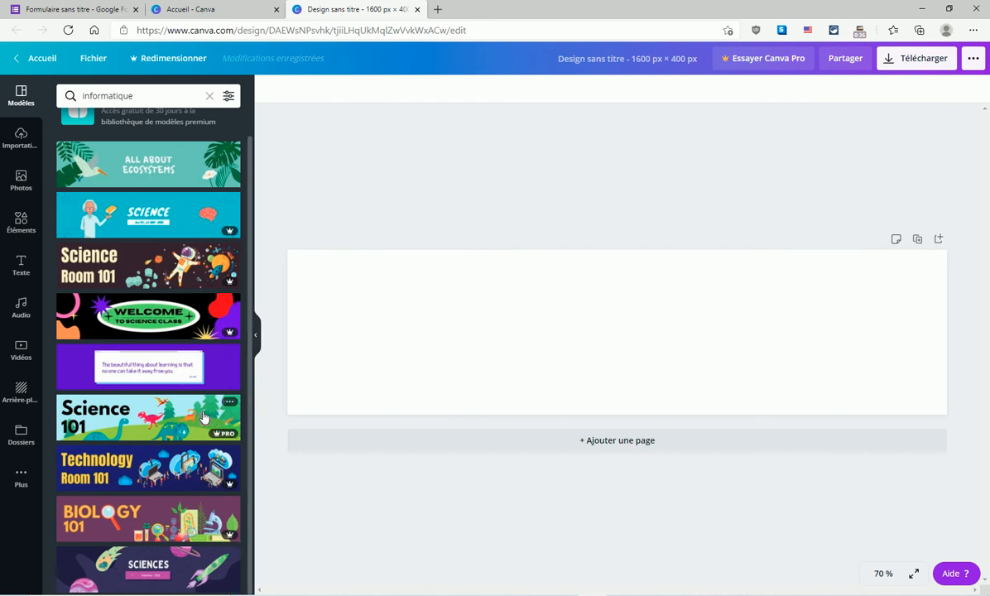
{"action": "left_click", "coordinate": [146, 573]}
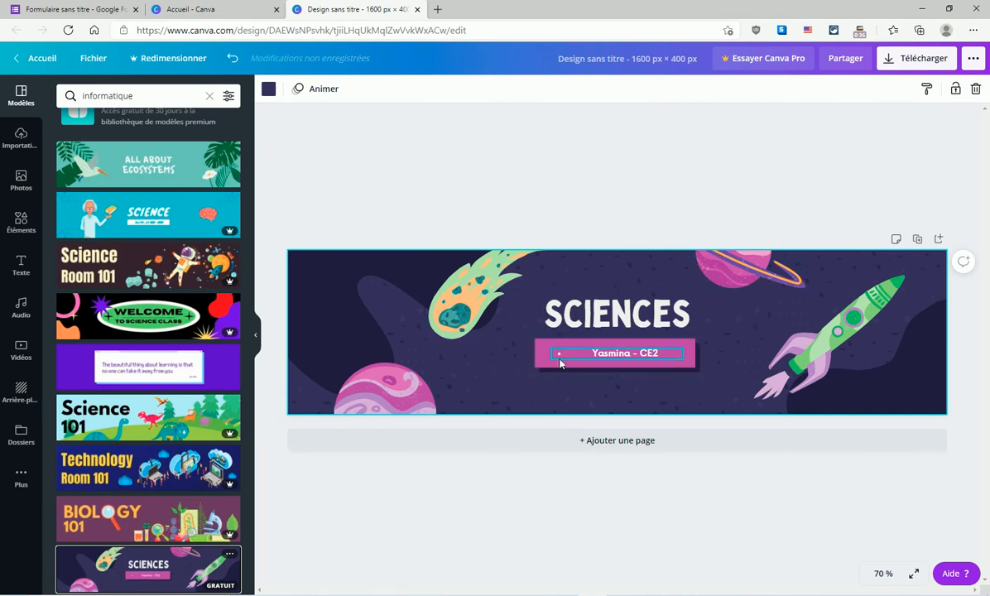
Replace the text in the pink box beneath the SCIENCES title with "TUTOMARKETING".
{"action": "left_click", "coordinate": [601, 354]}
{"action": "left_click", "coordinate": [601, 354]}
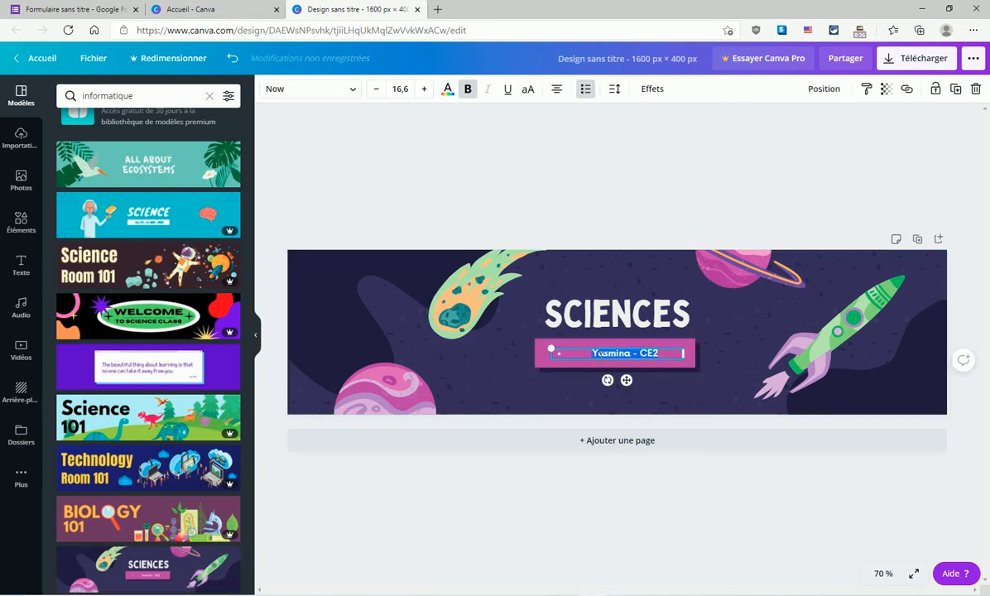
{"action": "key", "text": "Right"}
{"action": "type", "text": "TUT"}
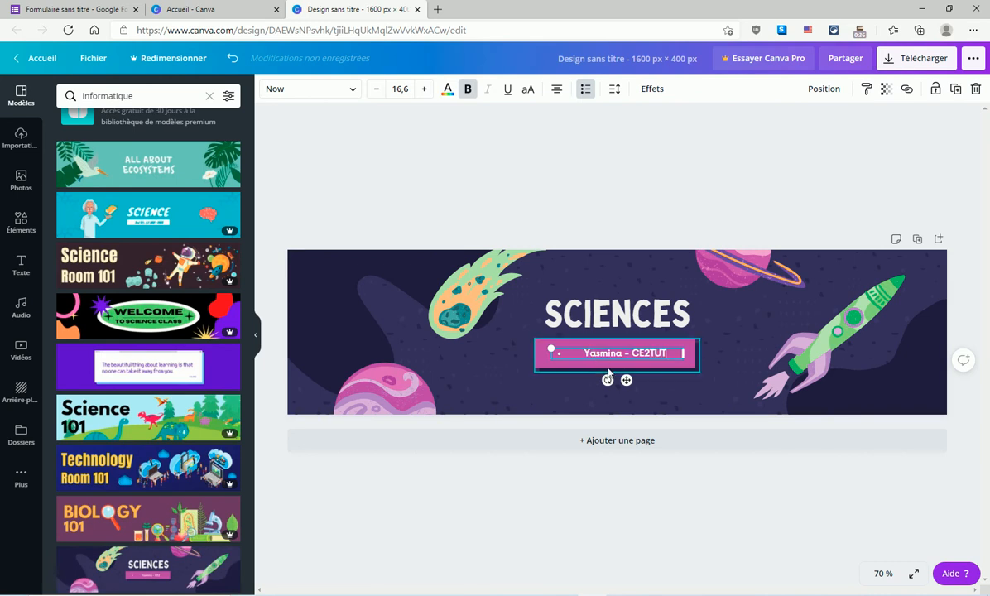
{"action": "key", "text": "ctrl+a"}
{"action": "type", "text": "TUTOMARKETING"}
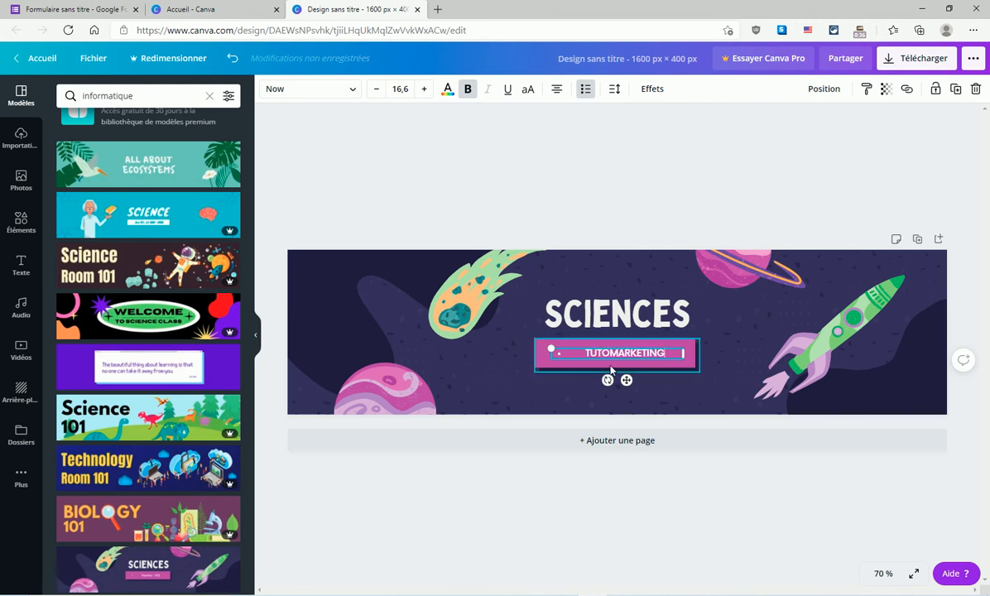
{"action": "left_click", "coordinate": [608, 470]}
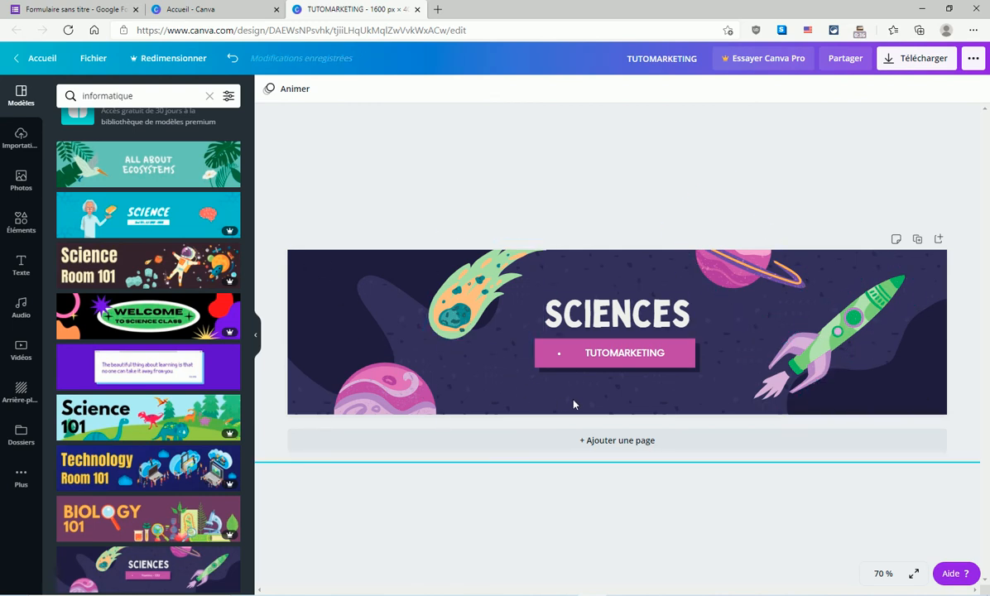
{"action": "left_click", "coordinate": [566, 319]}
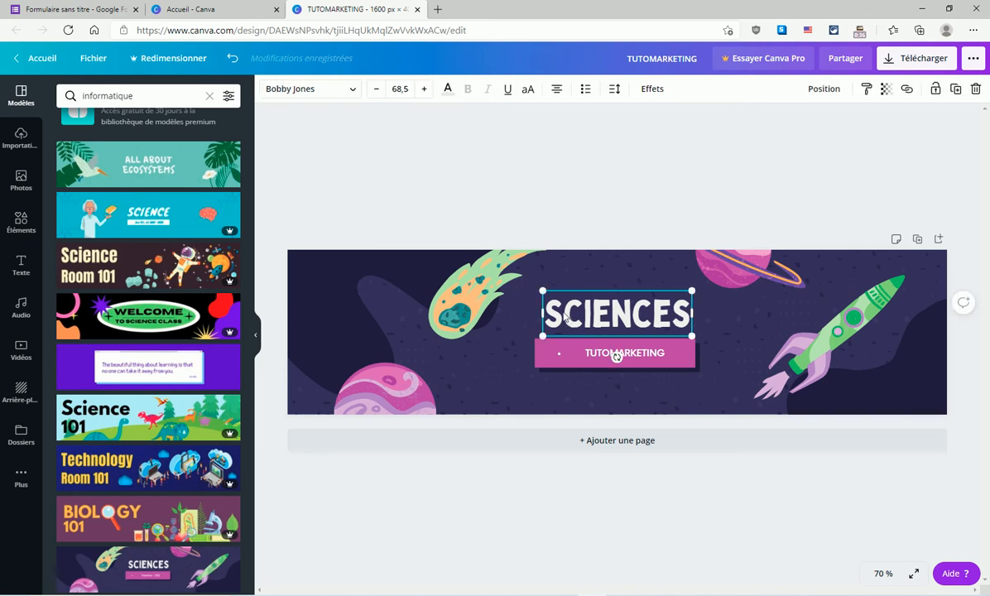
{"action": "left_click", "coordinate": [354, 89]}
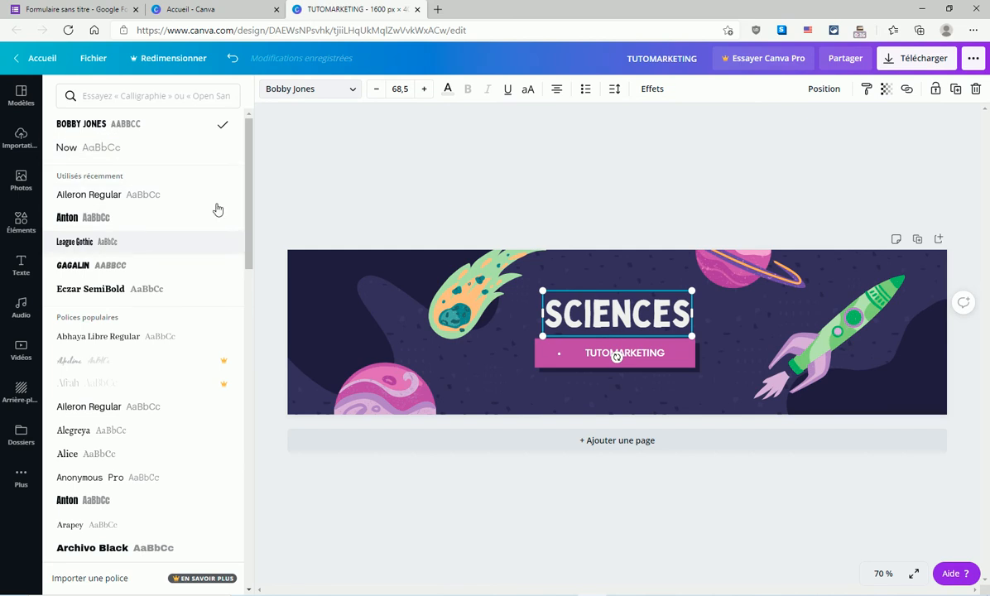
{"action": "left_click", "coordinate": [456, 101]}
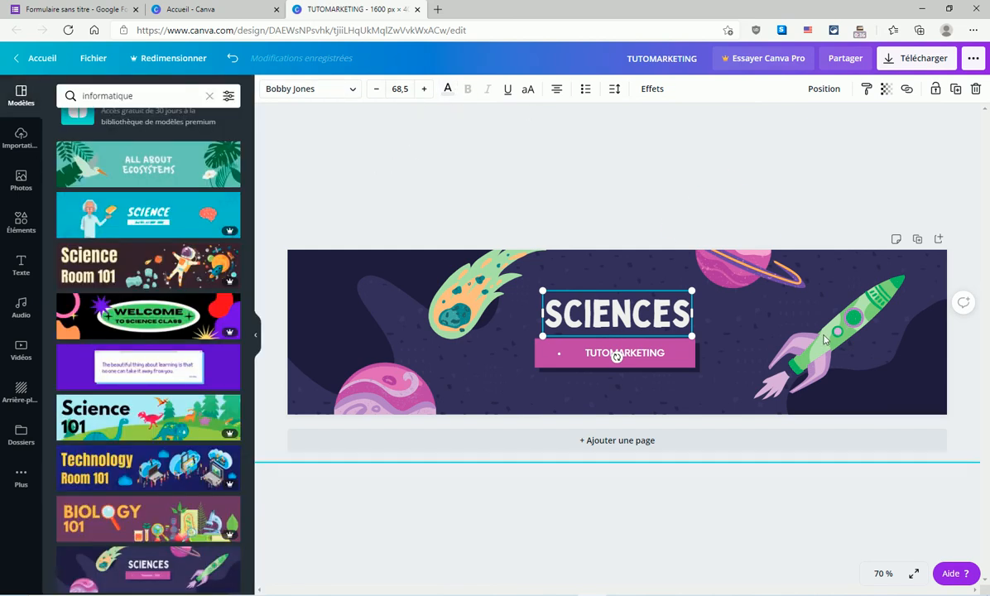
Rotate the rocket illustration slightly clockwise so that it lies a little flatter in the banner.
{"action": "left_click", "coordinate": [790, 319]}
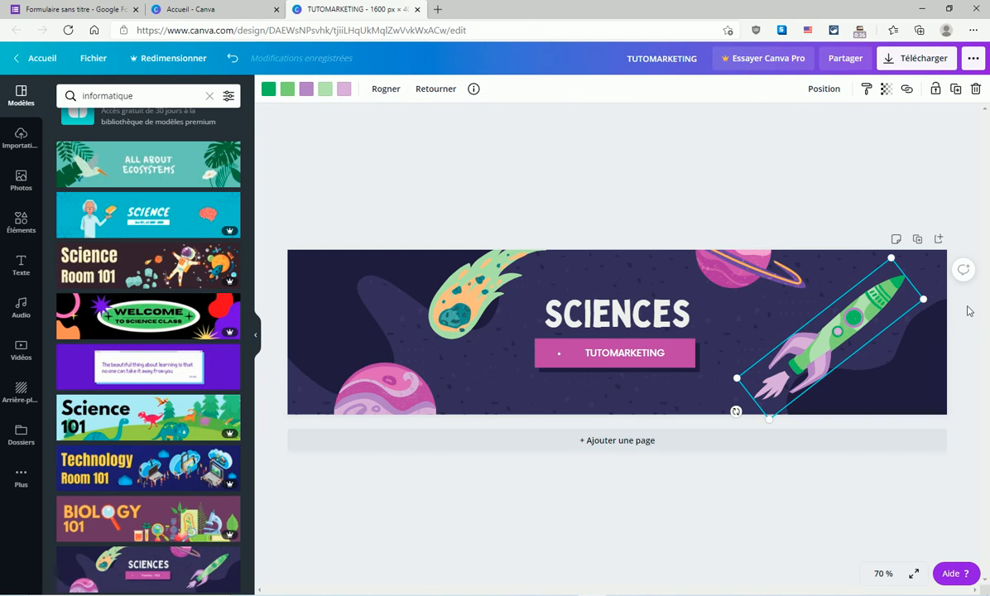
{"action": "left_click", "coordinate": [963, 269]}
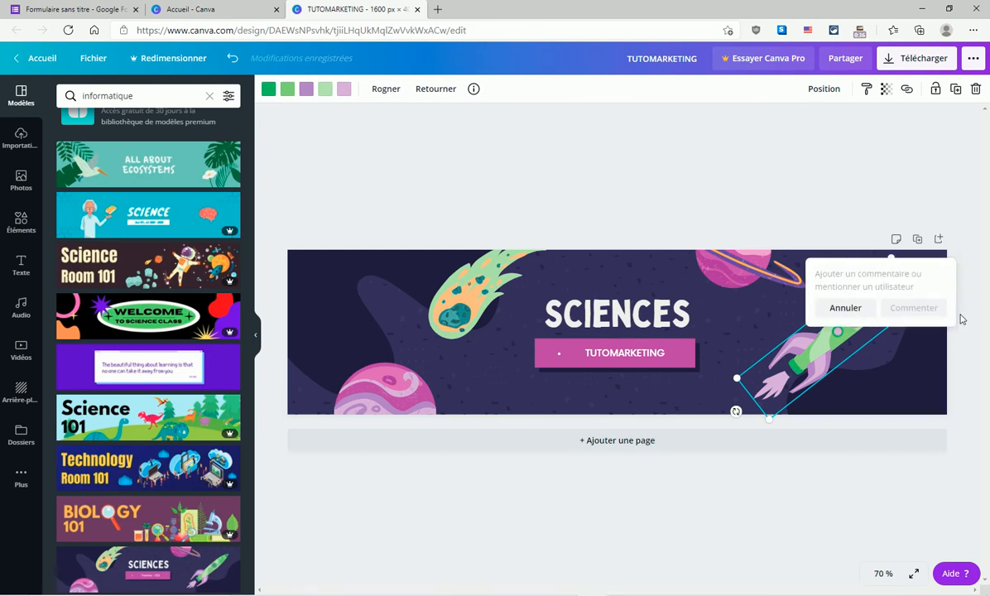
{"action": "left_click", "coordinate": [852, 307]}
{"action": "left_click_drag", "start_coordinate": [734, 412], "coordinate": [690, 426]}
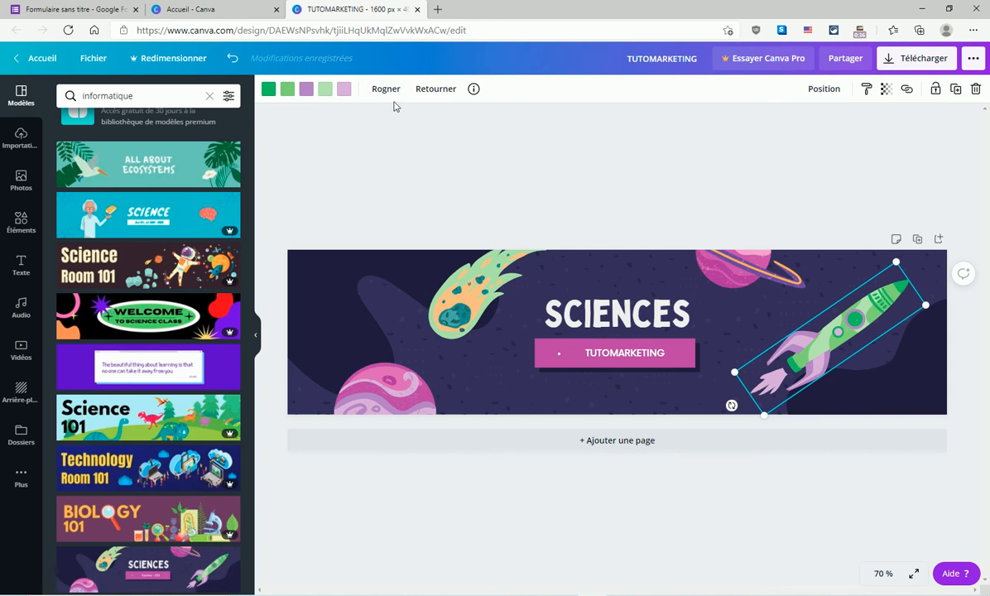
Download the finished banner as a PNG file.
{"action": "left_click", "coordinate": [914, 58]}
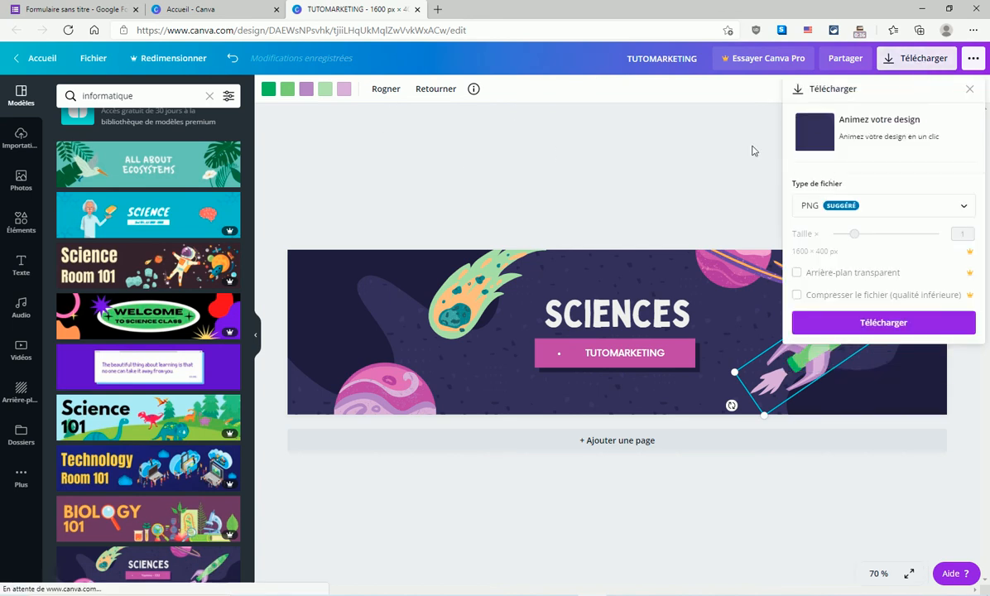
{"action": "left_click", "coordinate": [886, 325]}
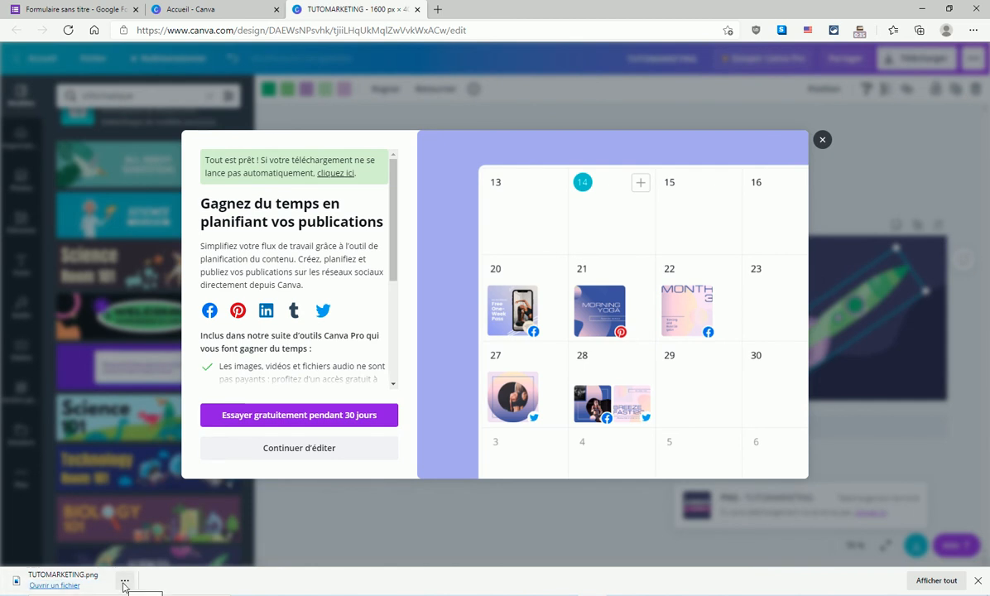
Switch back to Google Forms and create a new blank form.
{"action": "left_click", "coordinate": [69, 11]}
{"action": "left_click", "coordinate": [21, 62]}
{"action": "left_click", "coordinate": [950, 535]}
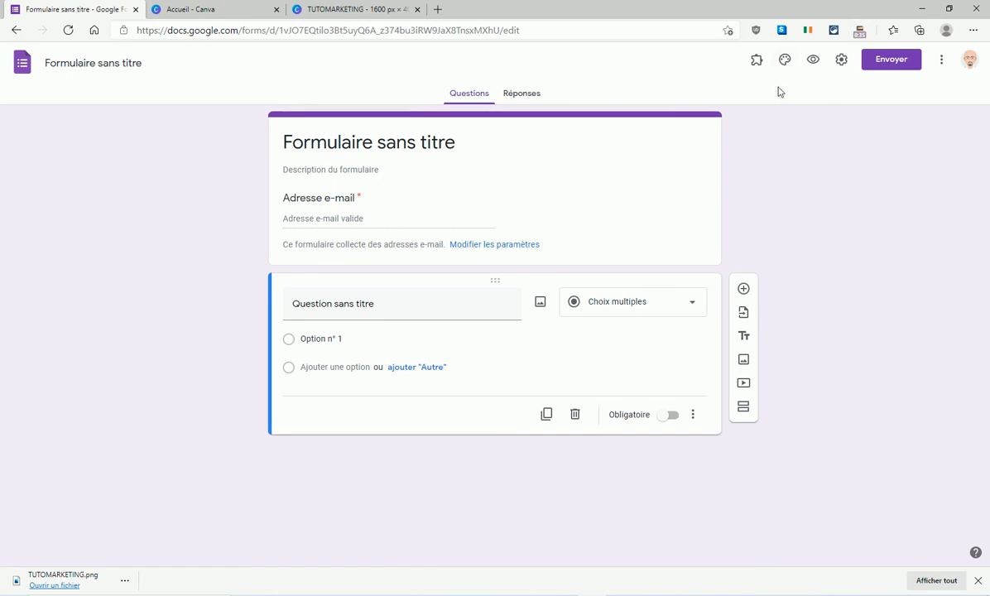
Import TUTOMARKETING.png from the Téléchargements folder as the form's header image, keeping the full image in the crop.
{"action": "left_click", "coordinate": [784, 62]}
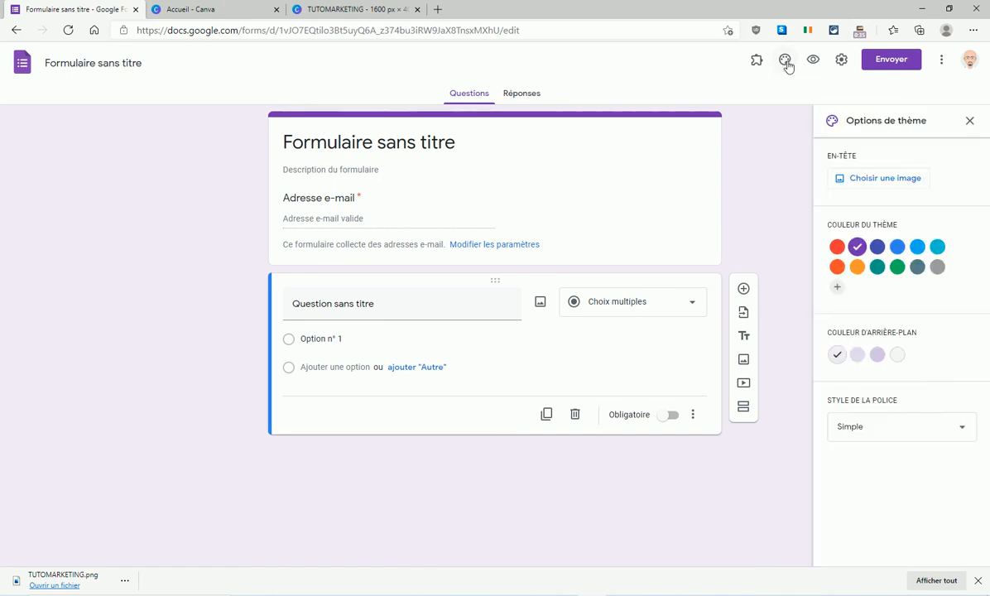
{"action": "left_click", "coordinate": [850, 179]}
{"action": "left_click", "coordinate": [374, 172]}
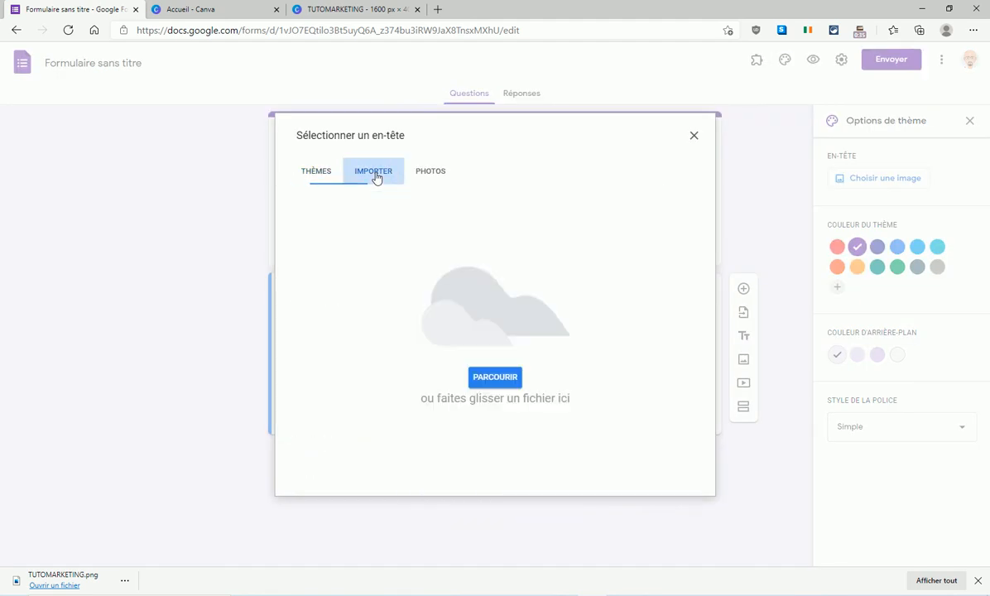
{"action": "left_click", "coordinate": [494, 379]}
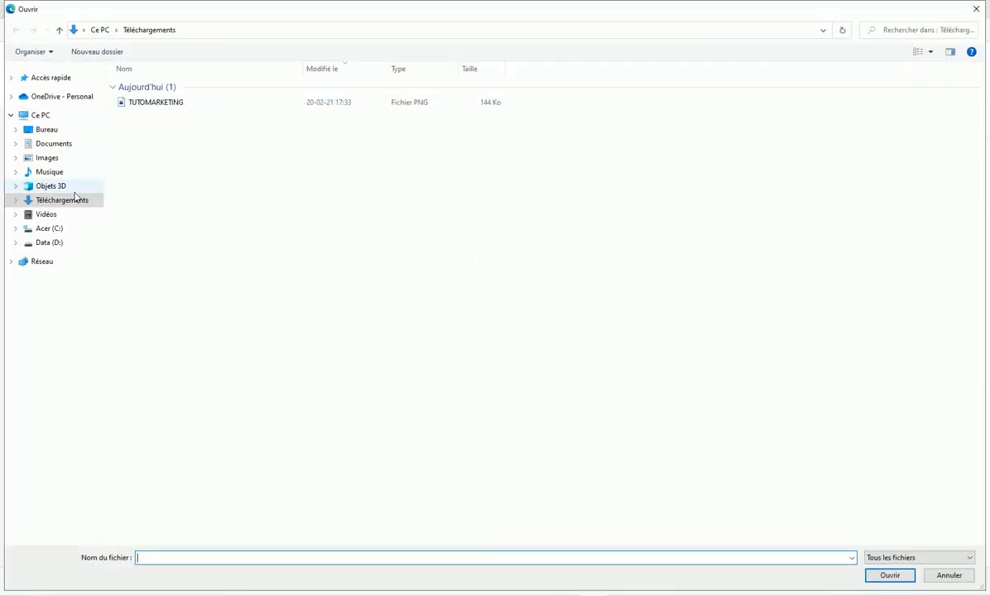
{"action": "left_click", "coordinate": [166, 103]}
{"action": "left_click", "coordinate": [888, 575]}
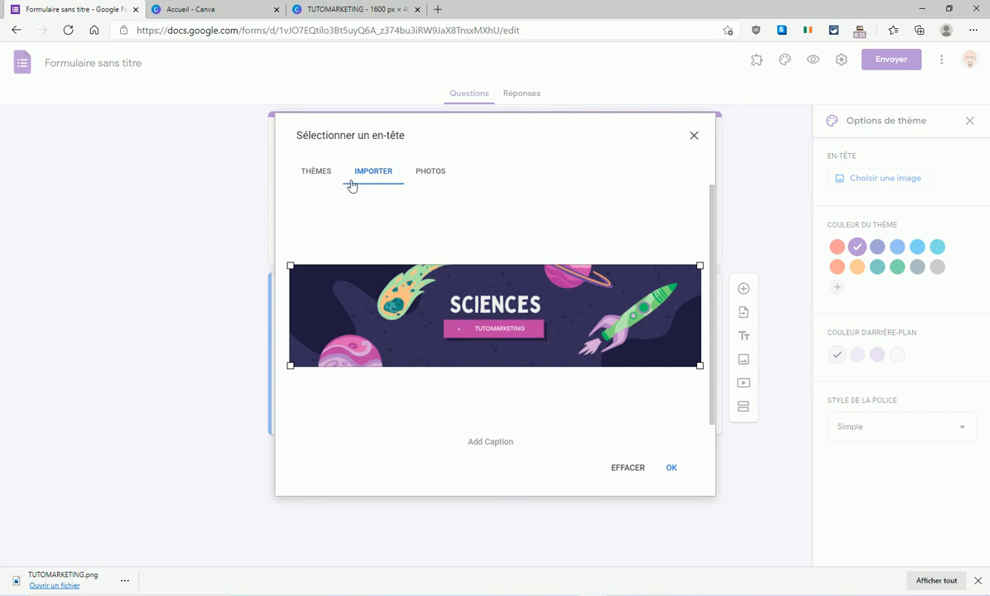
{"action": "left_click", "coordinate": [673, 468]}
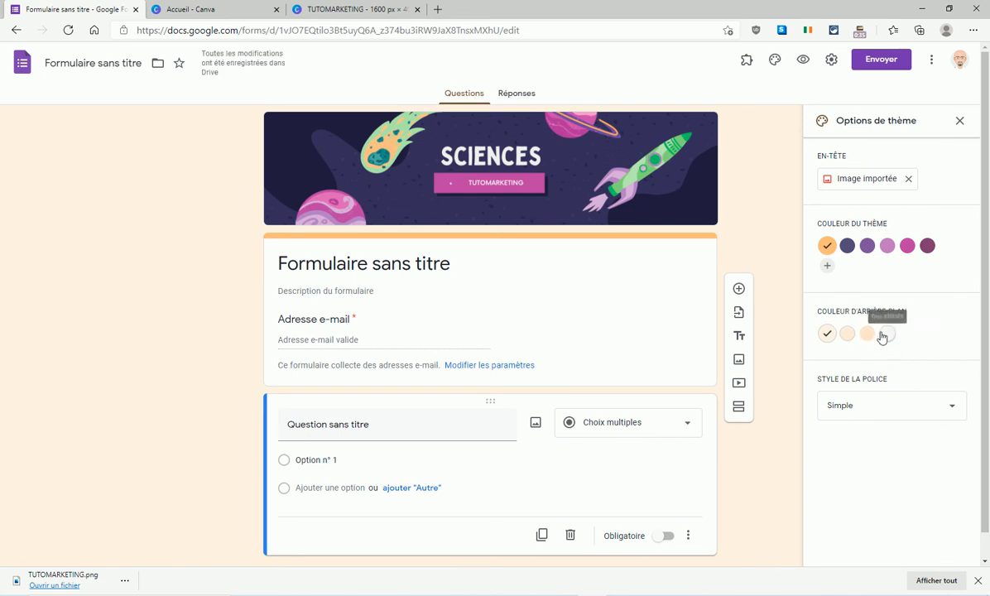
{"action": "left_click", "coordinate": [421, 263]}
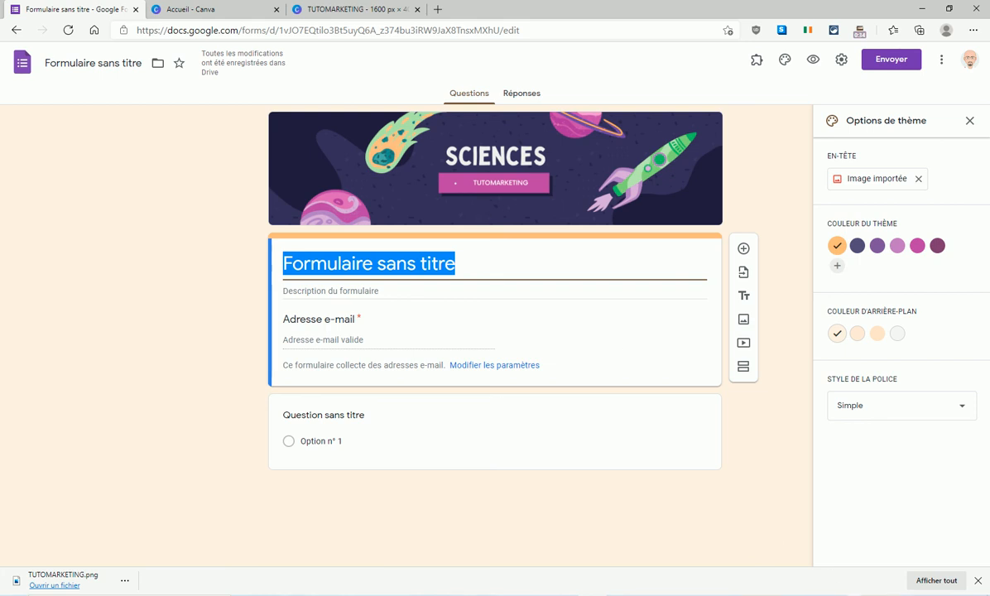
{"action": "left_click", "coordinate": [829, 591]}
{"action": "right_click", "coordinate": [830, 584]}
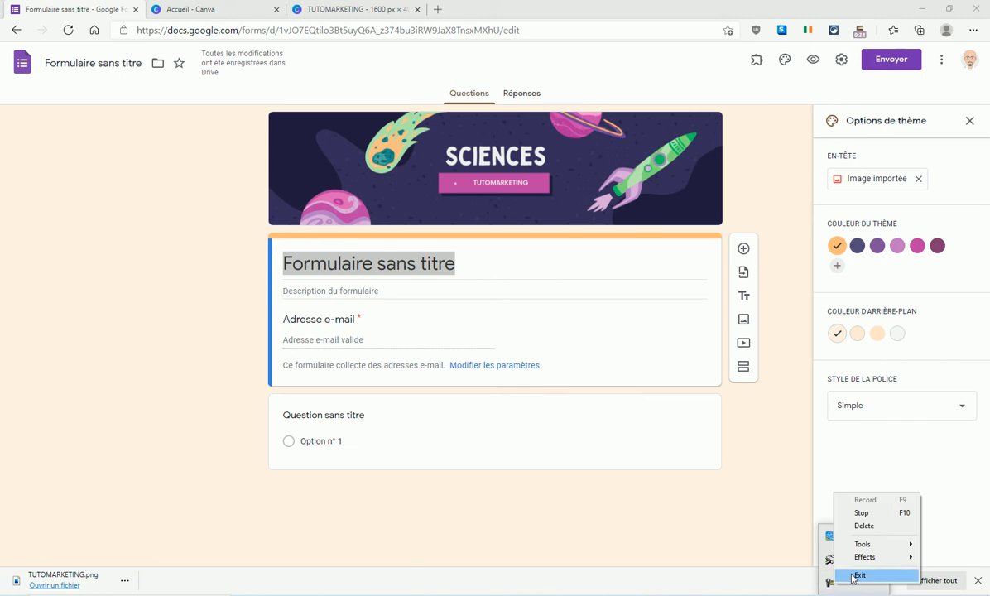